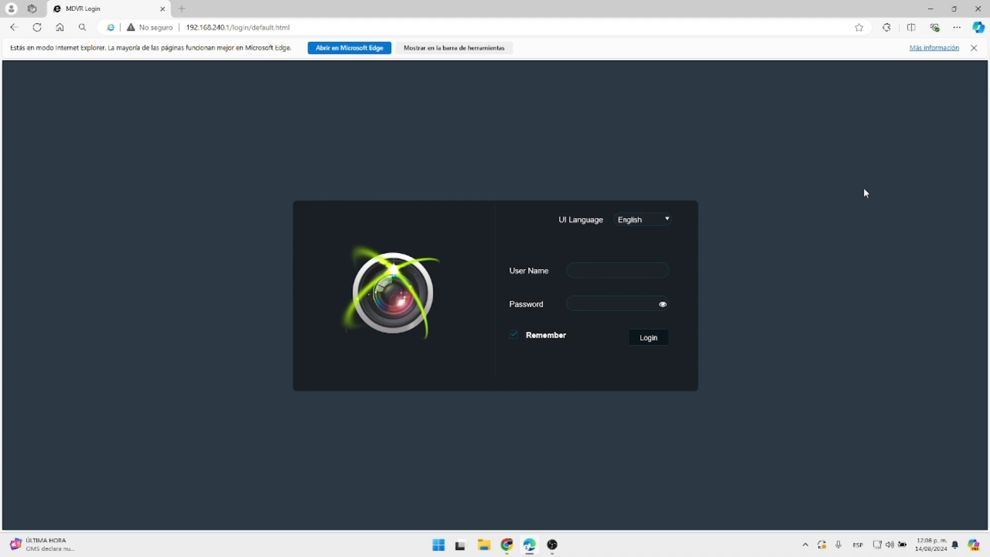
Check the computer's Wi-Fi network connection from the taskbar network panel.
click(889, 544)
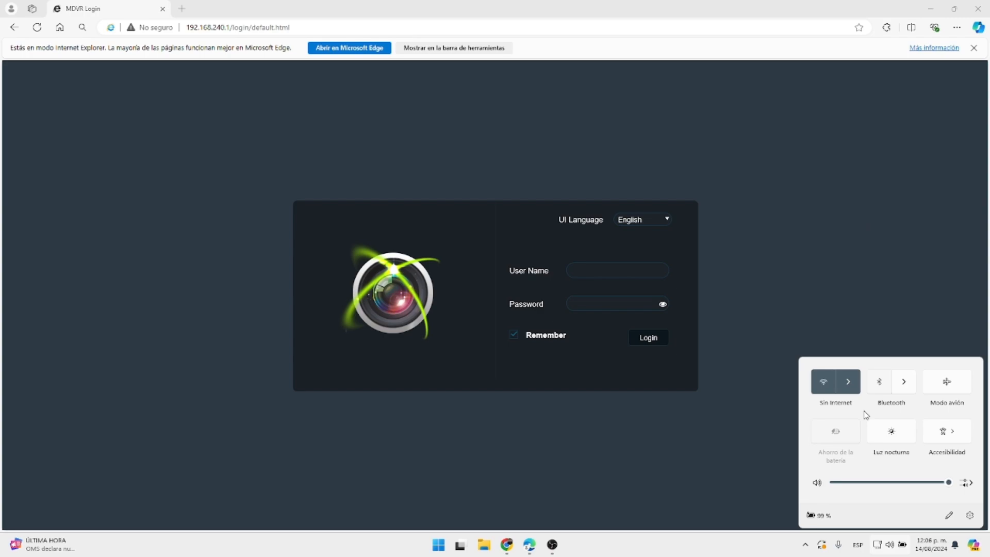
click(851, 380)
click(793, 279)
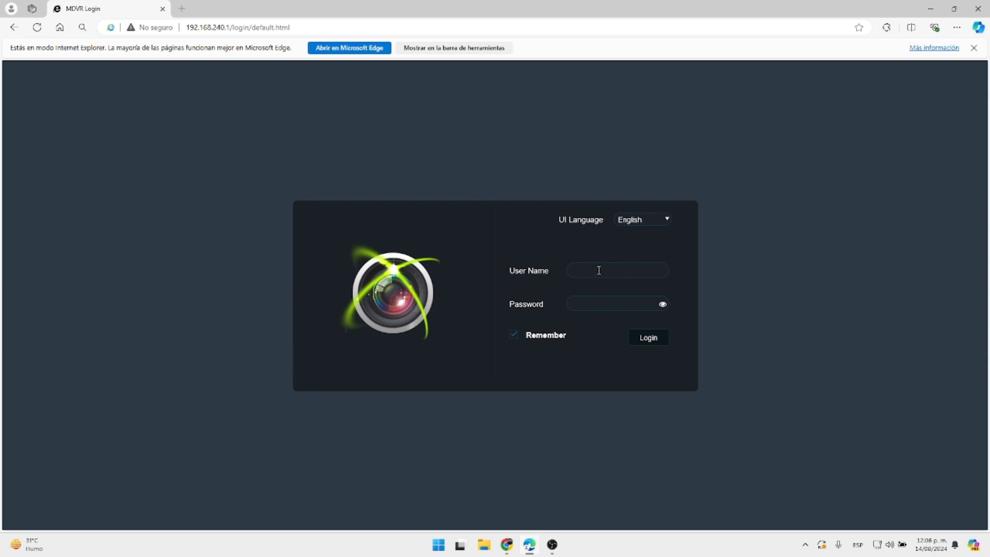
Enter the recorder's user name and password and log in to the web client.
click(598, 272)
text(admin)
click(602, 301)
text(admin)
click(634, 336)
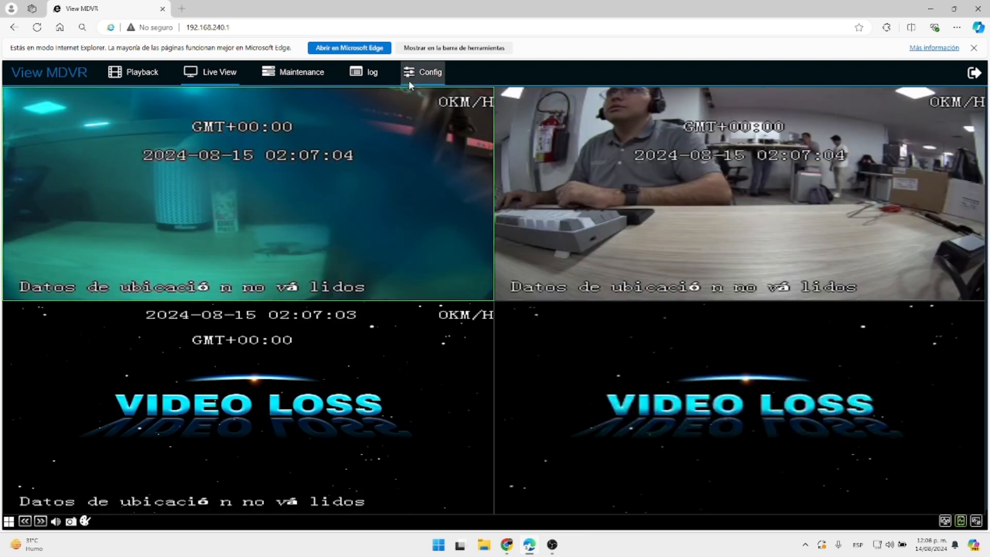
Show Config > Surveillance > Record on the Main Stream tab for all four channels.
click(420, 73)
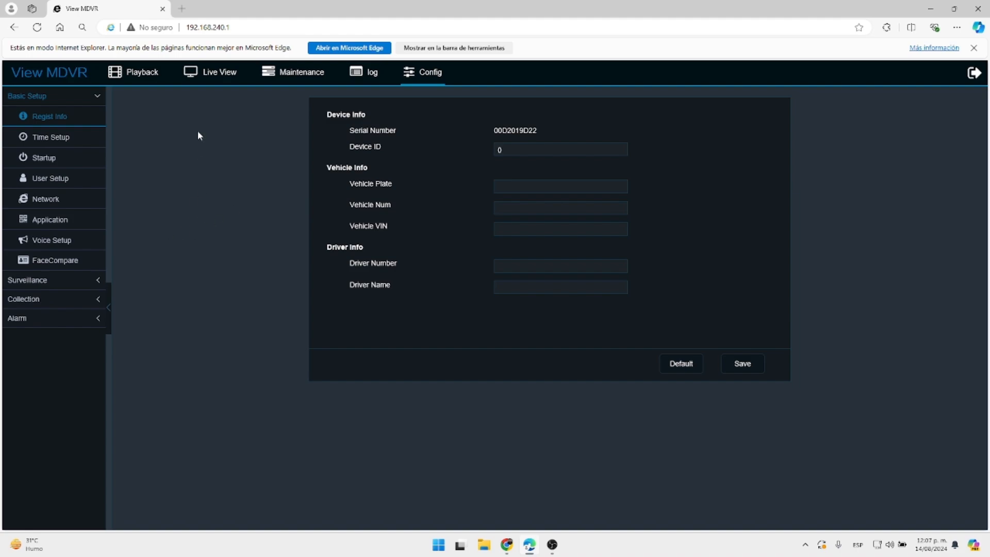
click(71, 283)
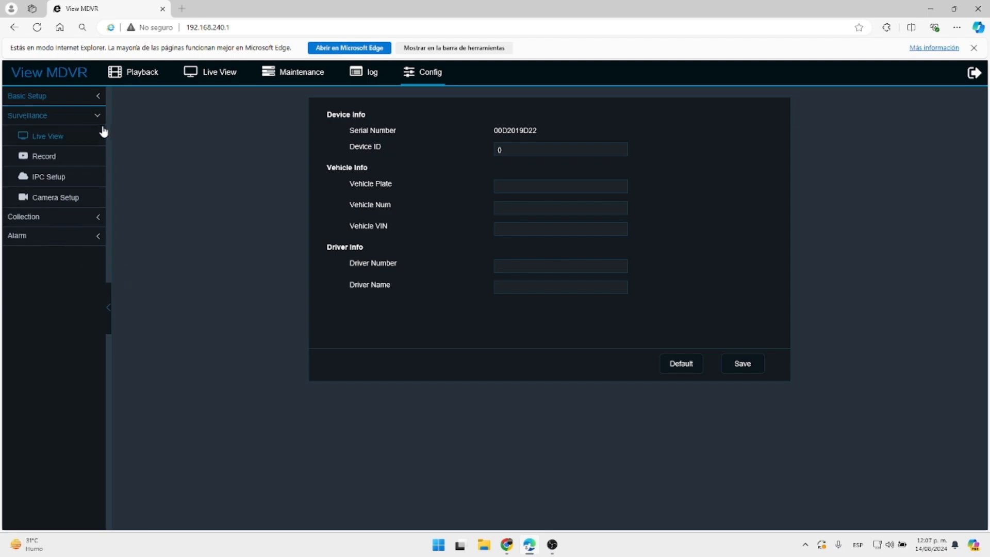
click(69, 160)
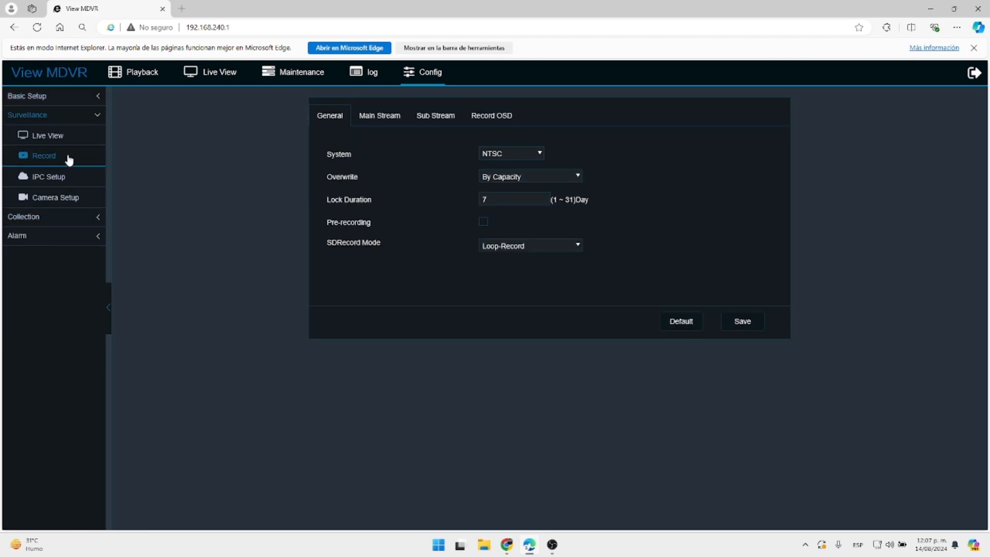
click(395, 117)
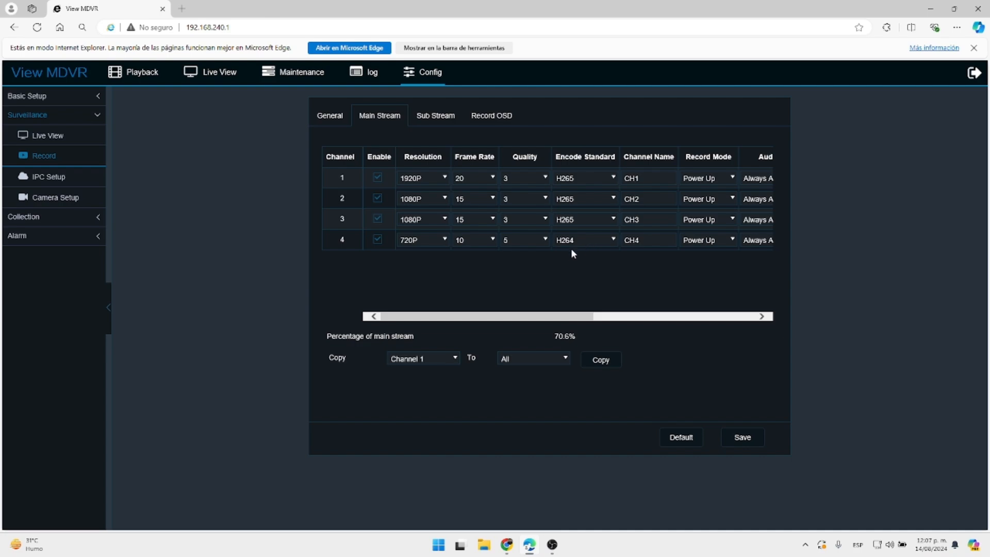
mouse_move(513, 318)
mouse_down()
mouse_move(592, 318)
mouse_move(499, 316)
mouse_up()
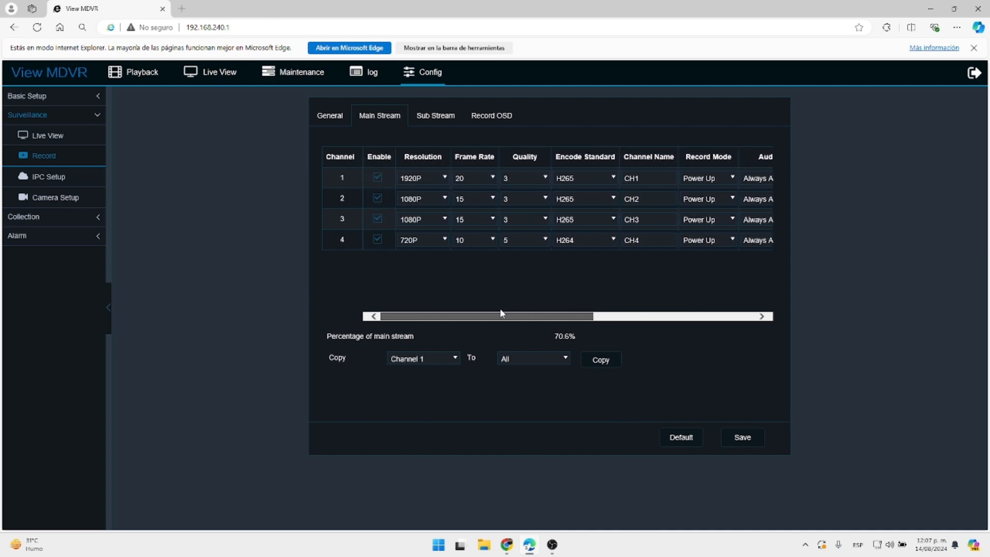
click(432, 177)
click(461, 177)
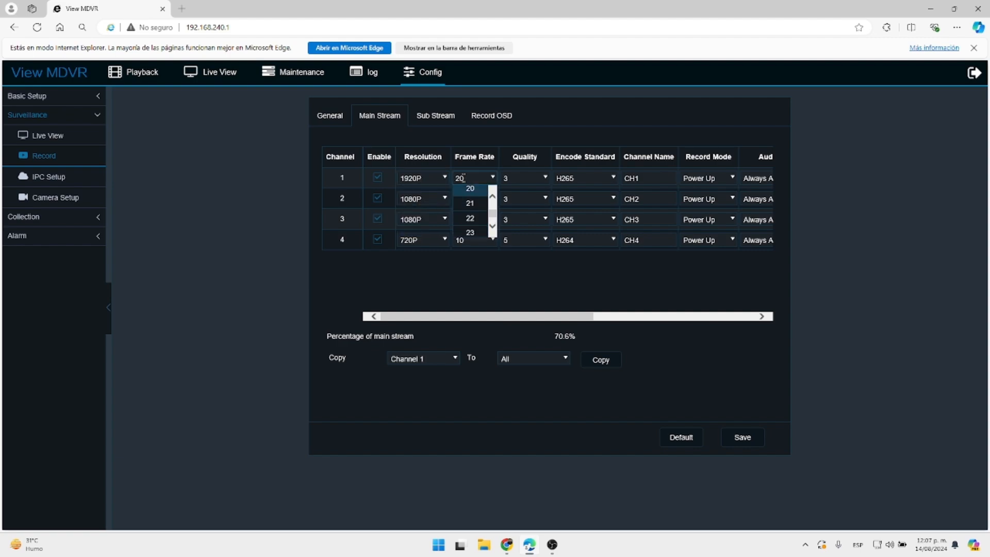
click(524, 176)
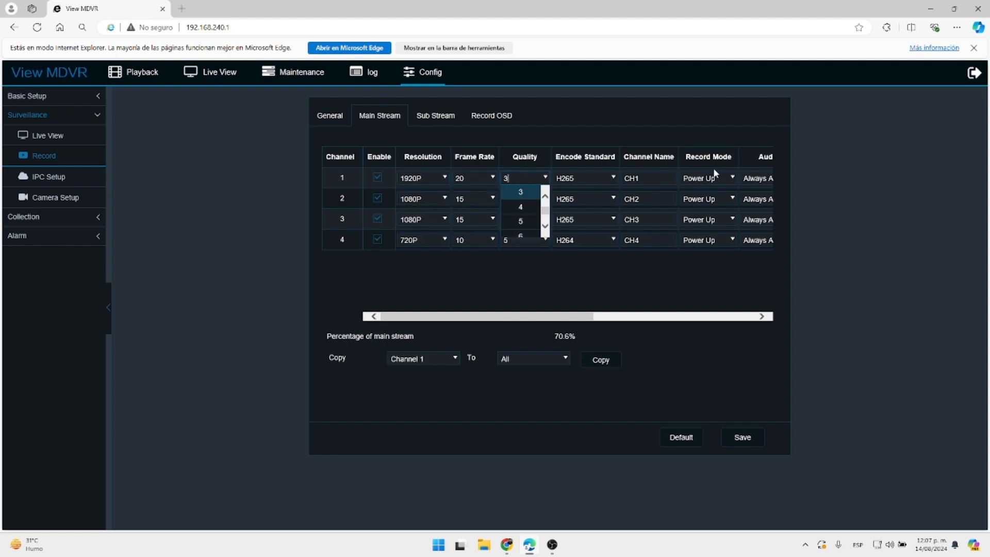
drag(578, 315, 663, 311)
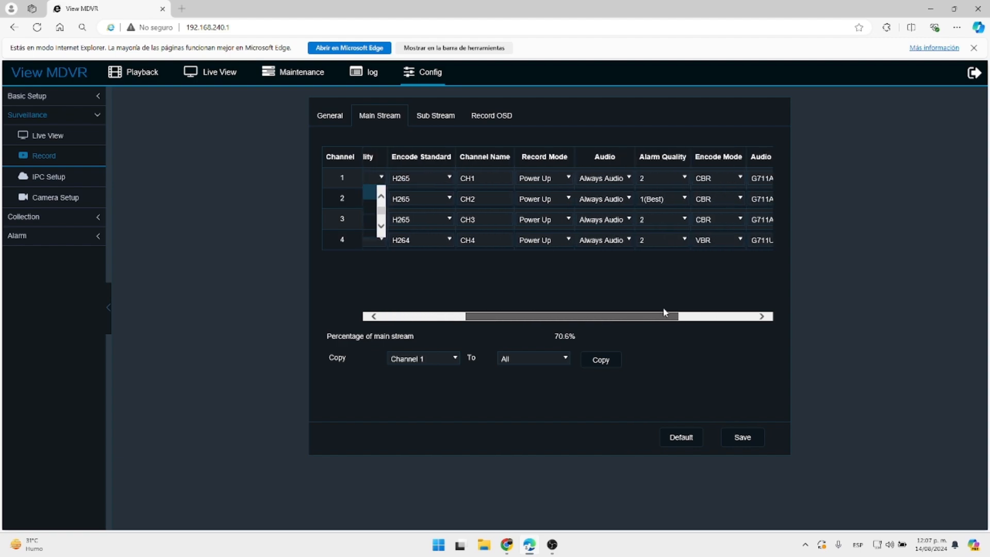
click(566, 179)
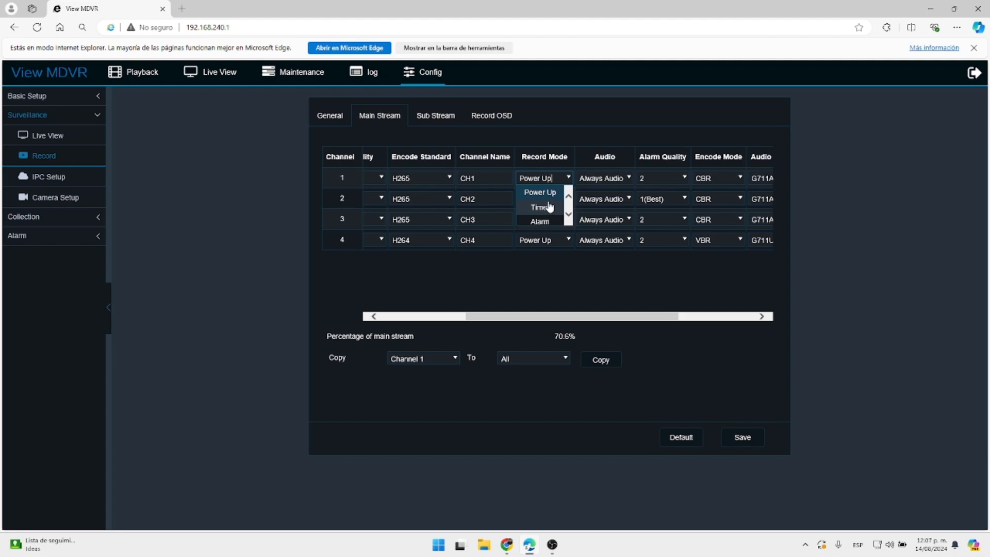
scroll(549, 209, down, 1)
click(610, 274)
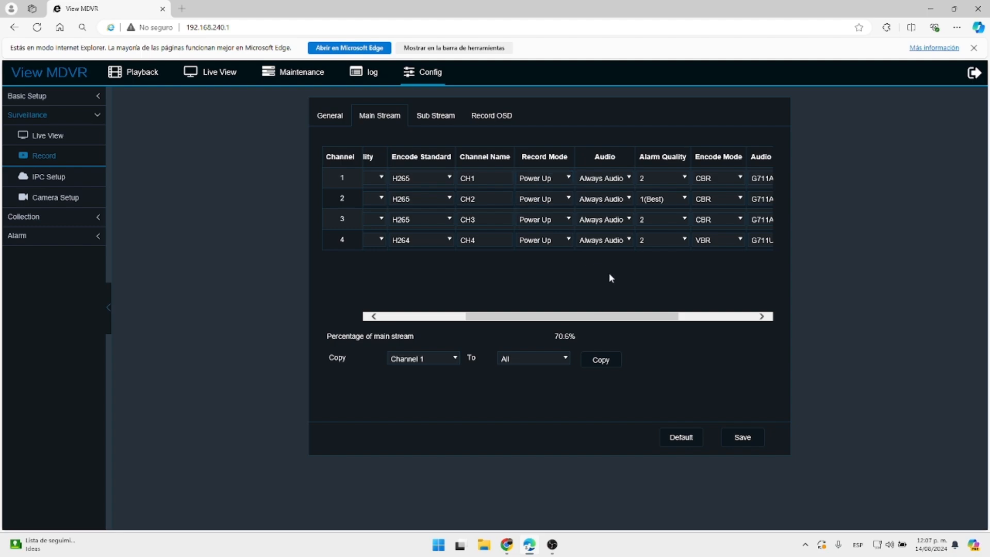
click(617, 177)
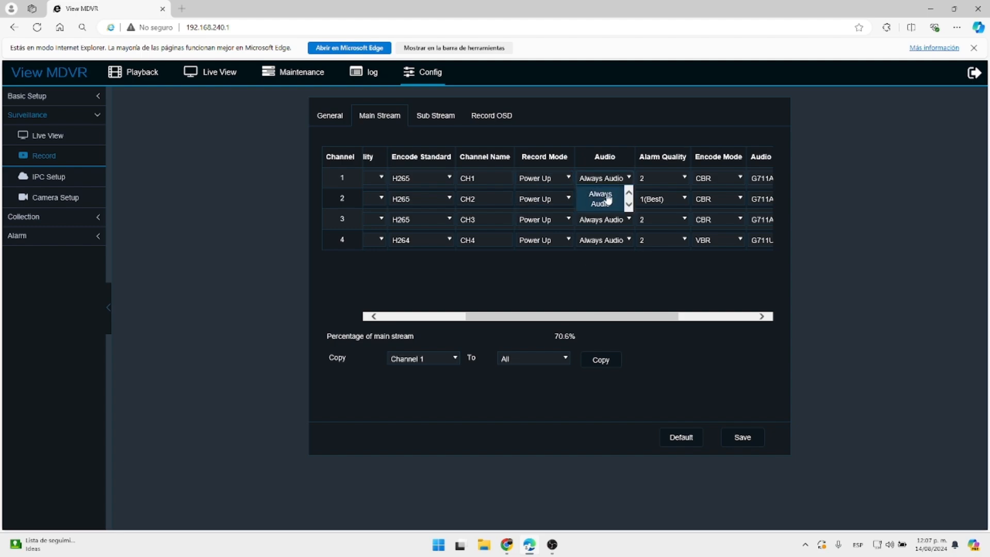
click(650, 287)
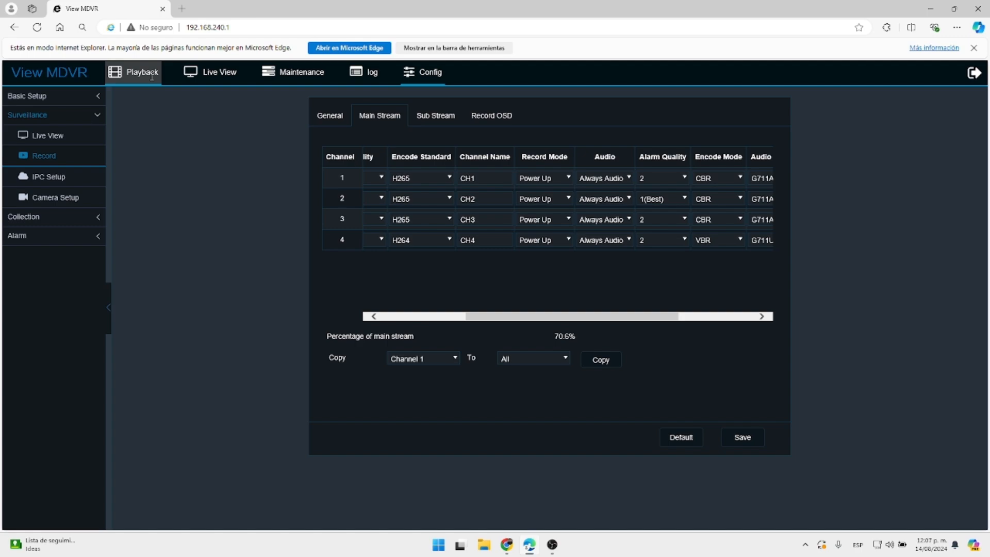
Search Playback's record list for 14 August and tick the Channel 2 recording.
click(151, 76)
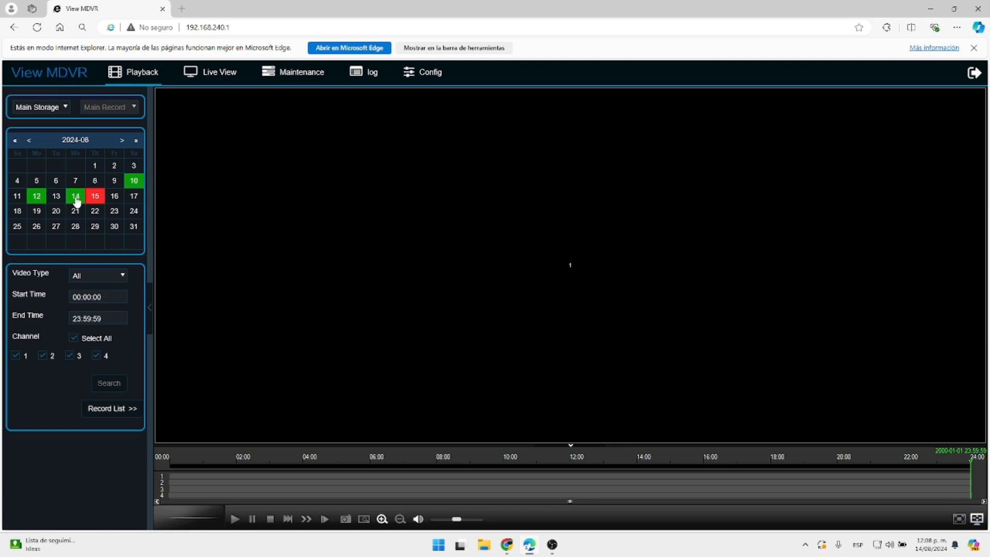
click(76, 200)
click(115, 412)
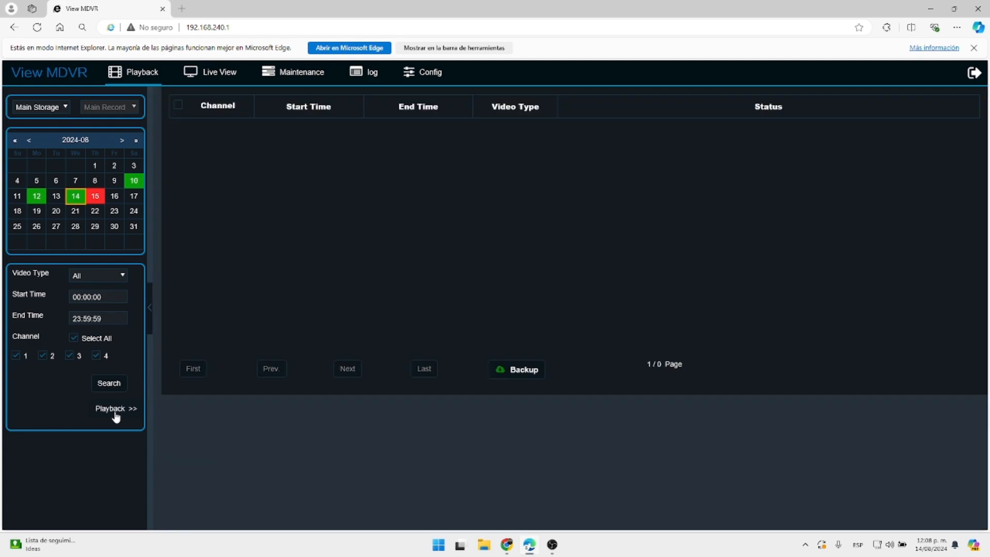
click(114, 384)
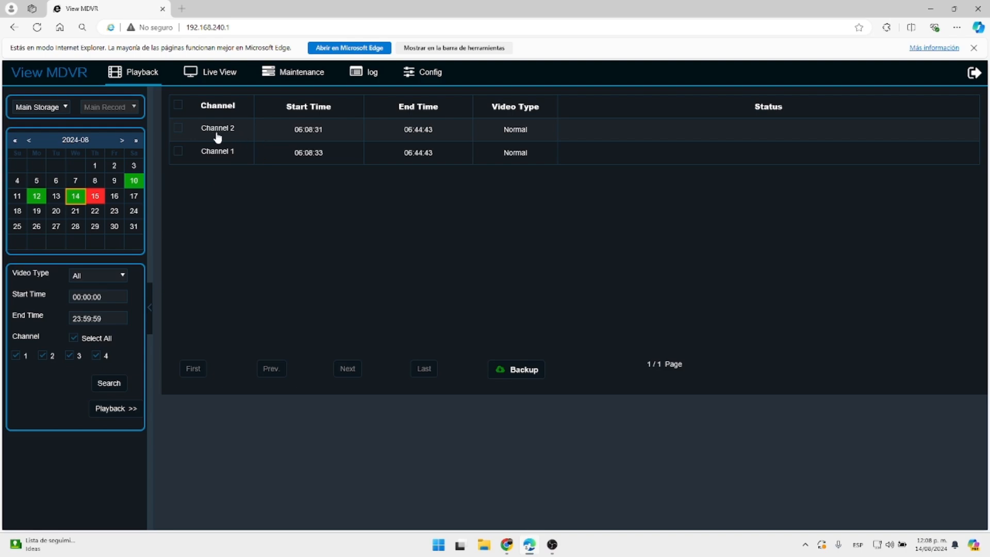
click(178, 128)
Back up the Channel 2 recording as Proprietary Data, dismissing both warnings.
click(519, 371)
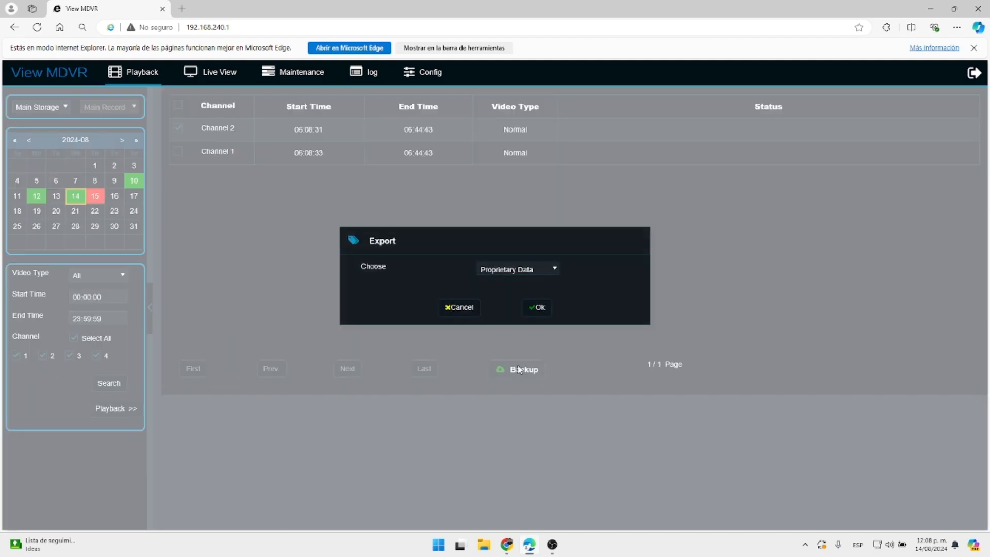
click(516, 268)
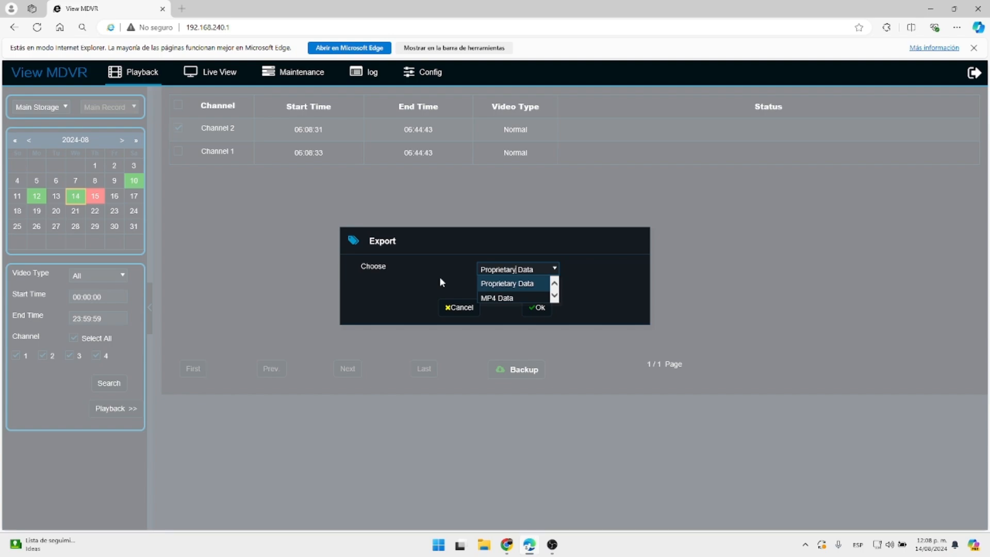
click(492, 298)
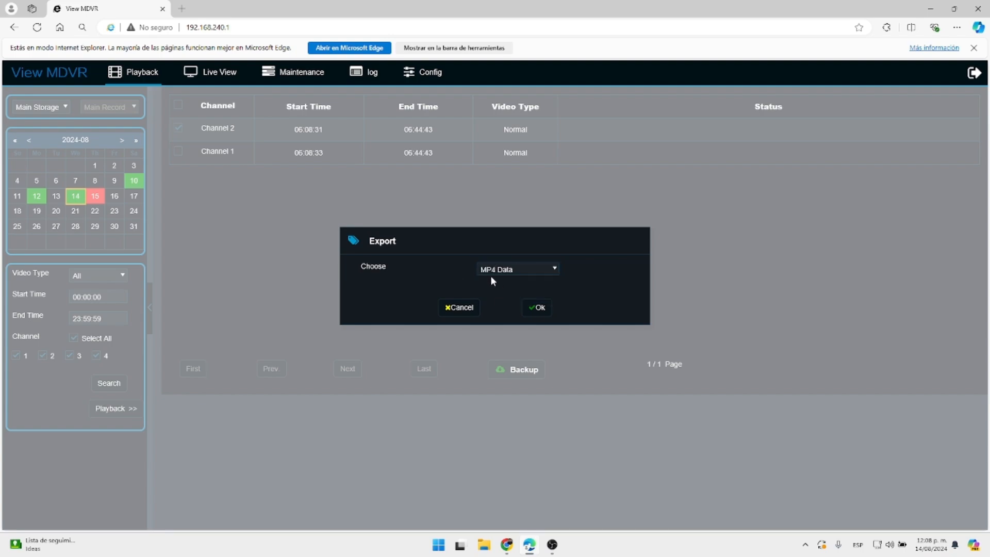
click(511, 269)
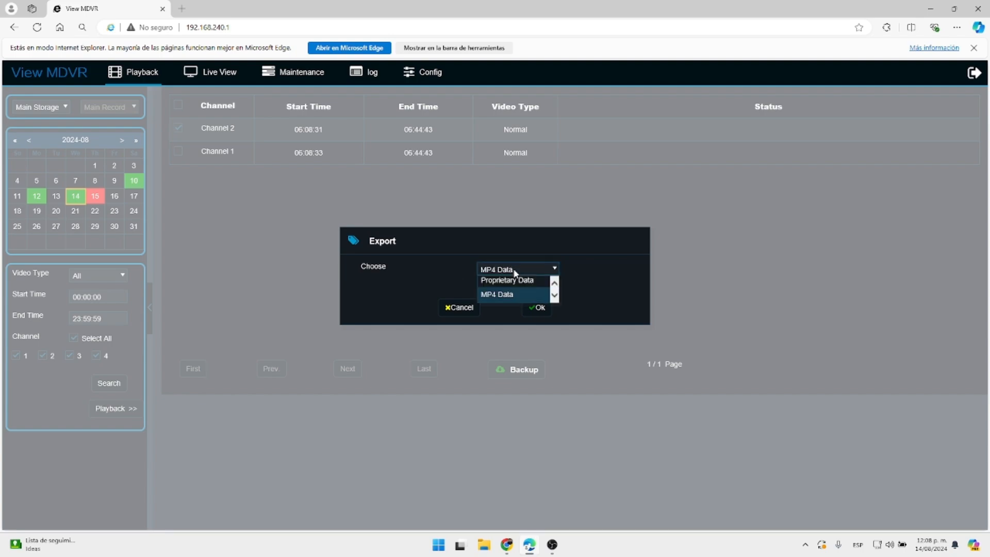
click(507, 281)
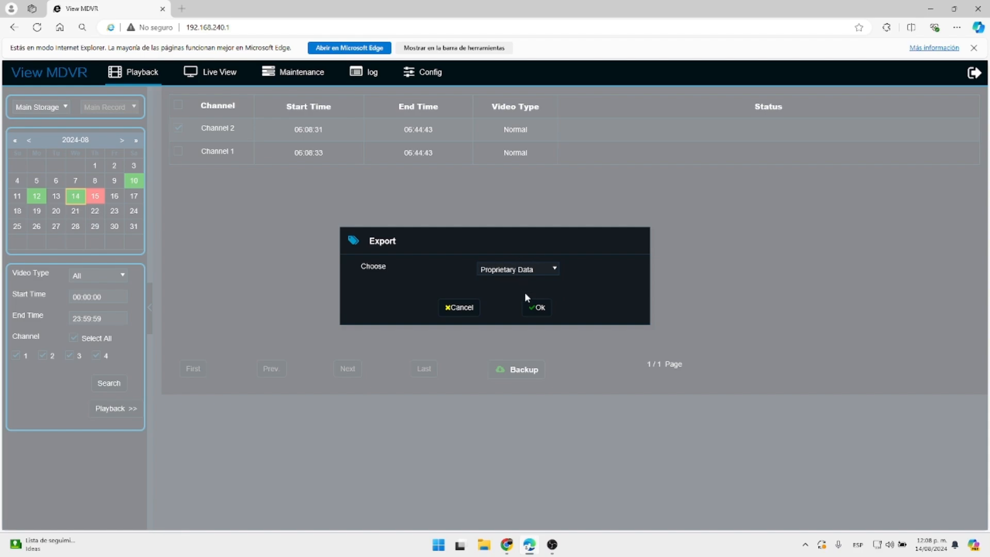
click(535, 307)
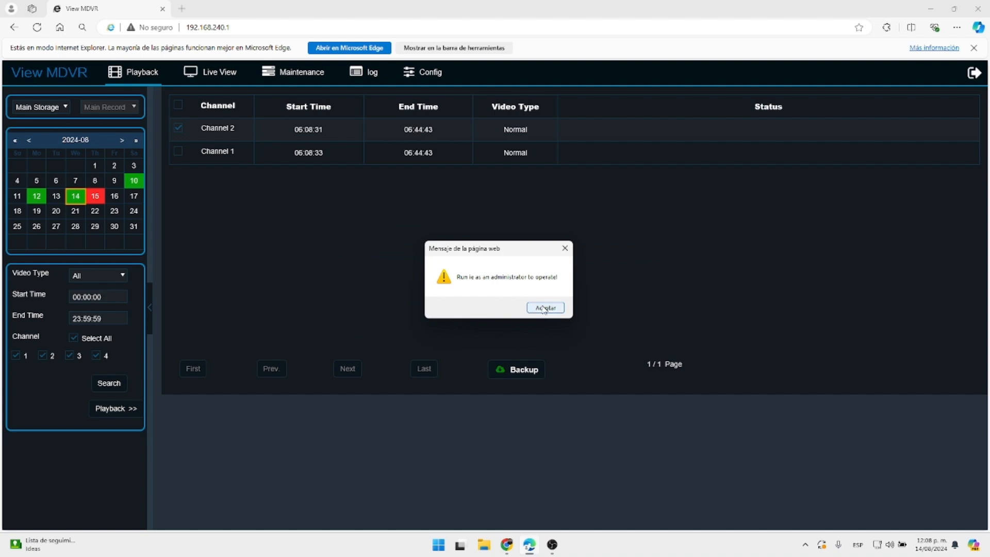
click(536, 308)
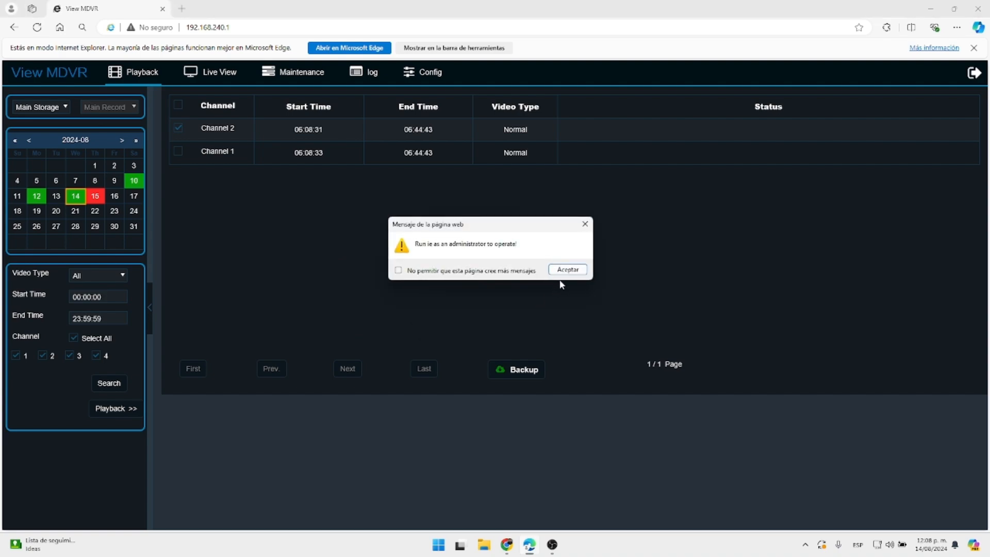
click(564, 269)
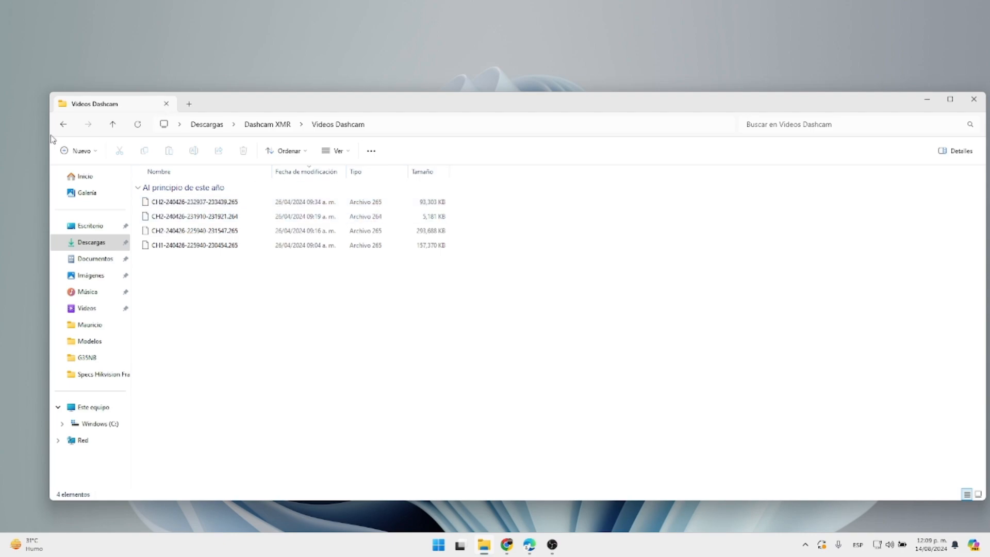
Install LocalPlayer_v2.0.4.3 as administrator into the existing C:\Program Files (x86)\LocalPlayer folder.
click(63, 124)
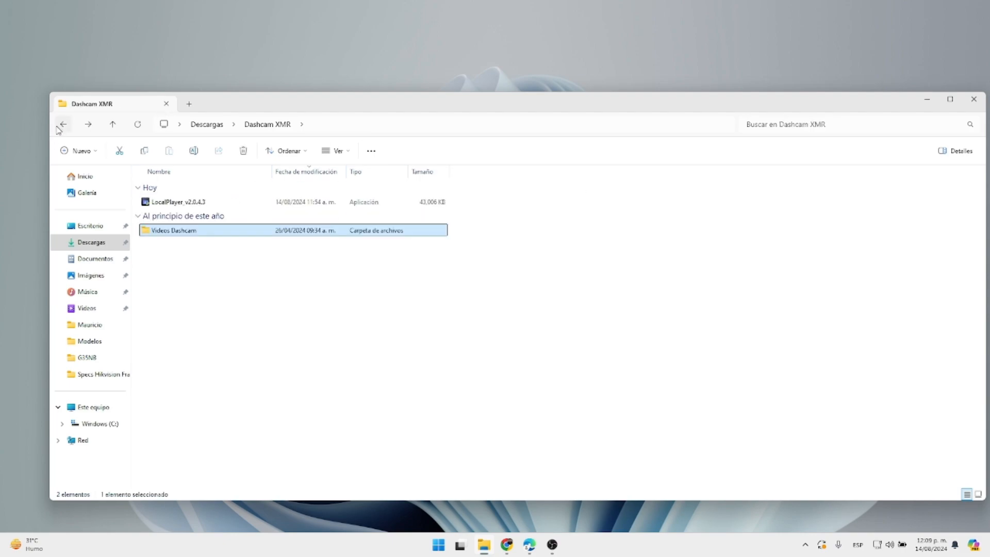
click(197, 204)
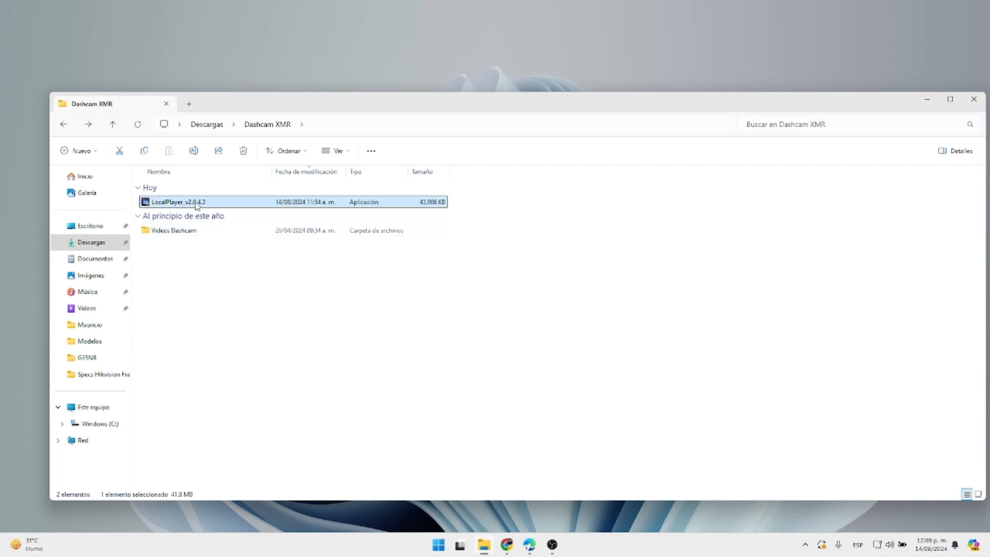
right_click(197, 205)
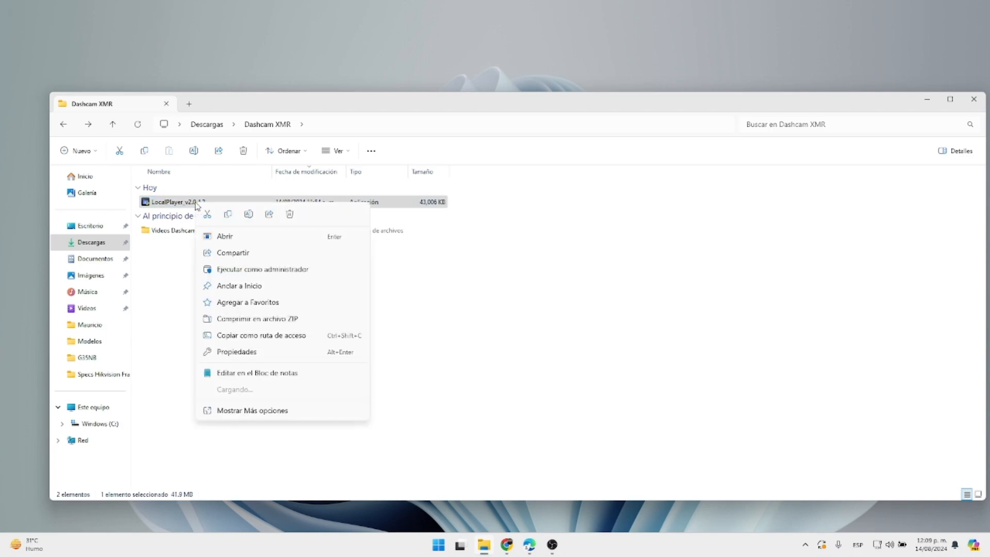
click(255, 269)
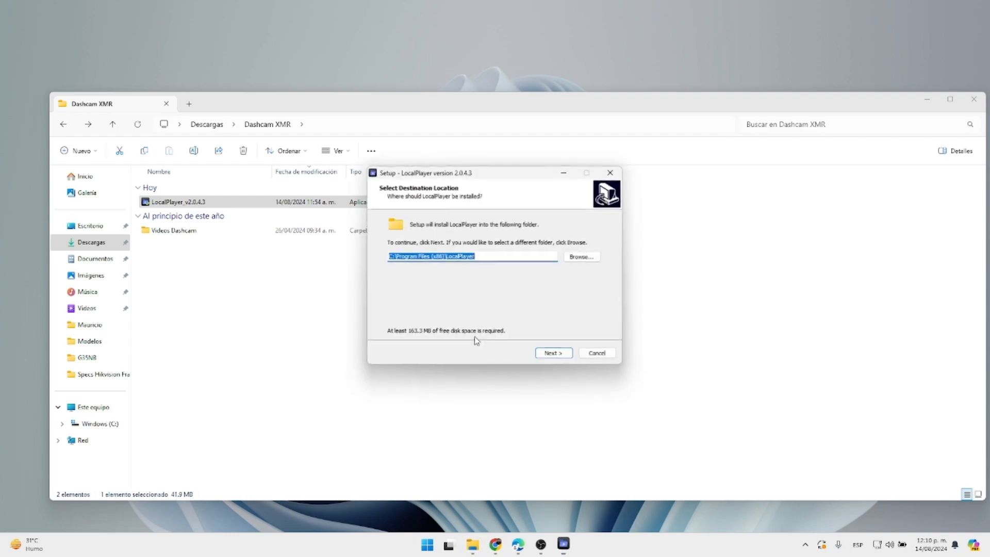
click(554, 355)
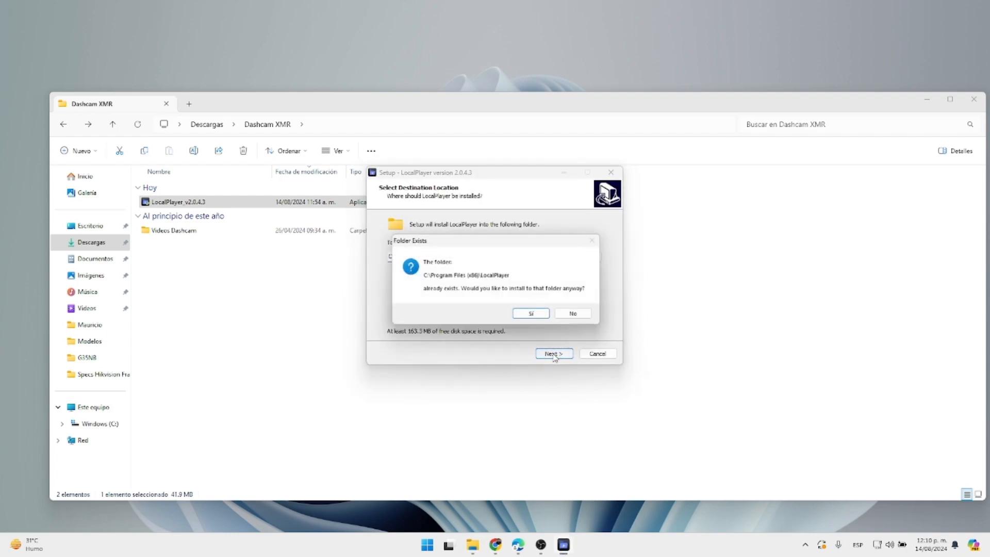
click(533, 315)
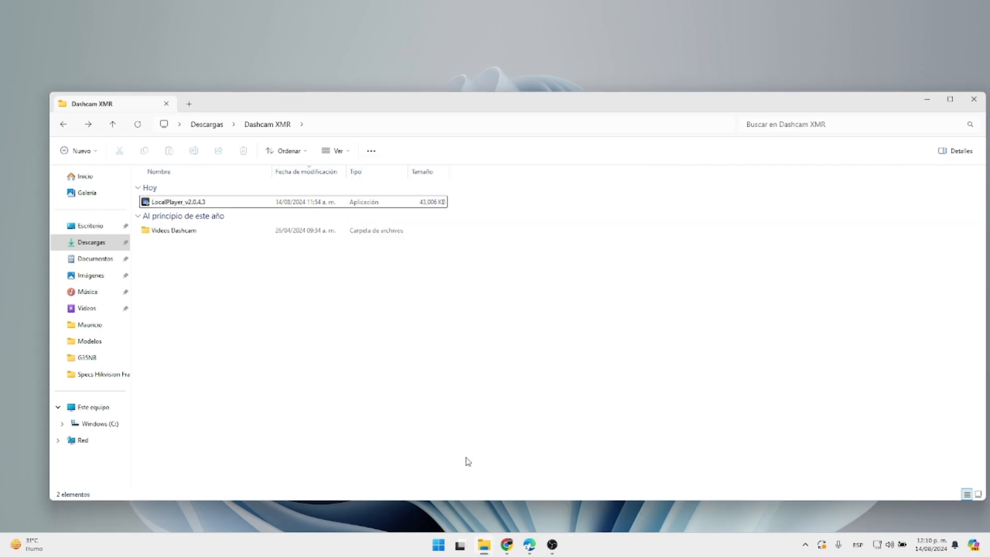
Search the Start menu for 'local' and bring up the LocalPlayer app.
click(438, 548)
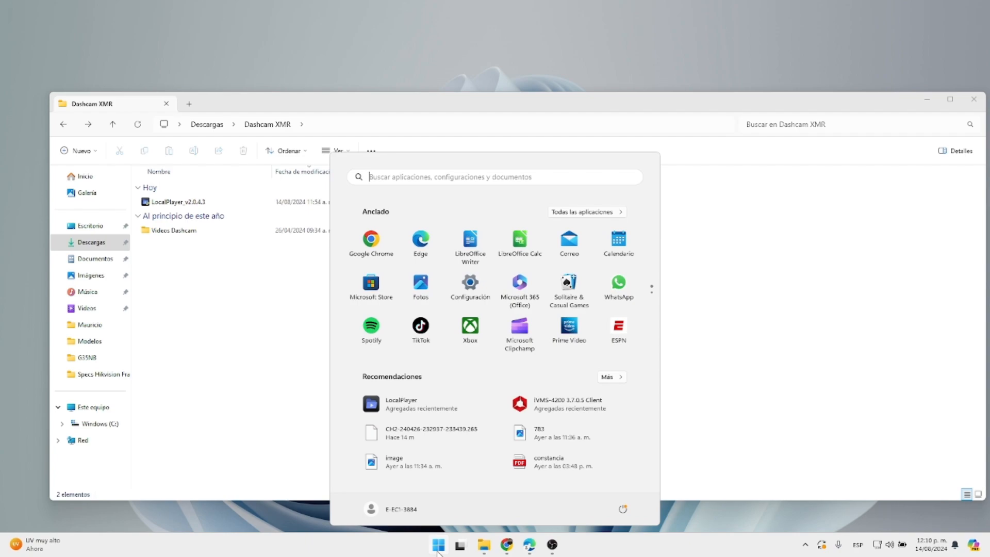
text(local)
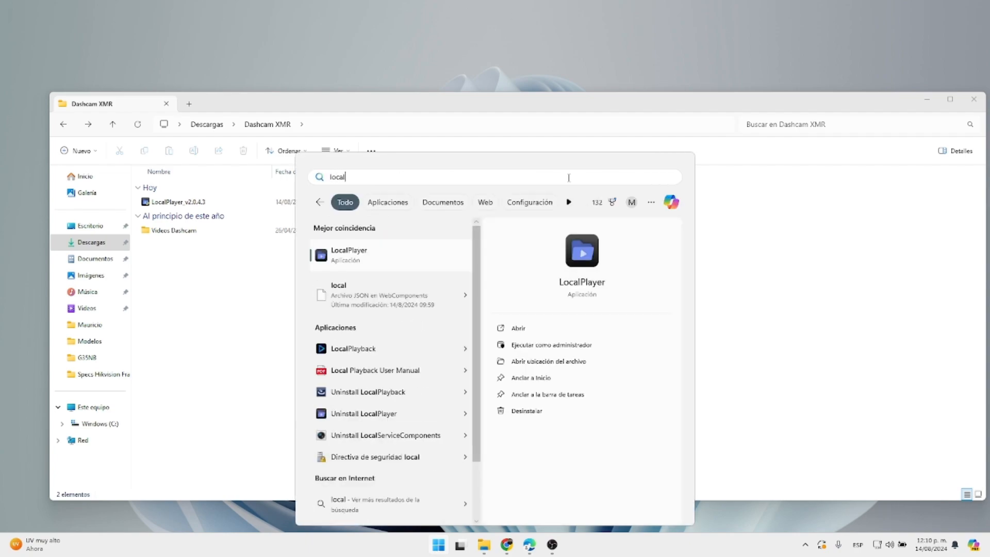
right_click(379, 264)
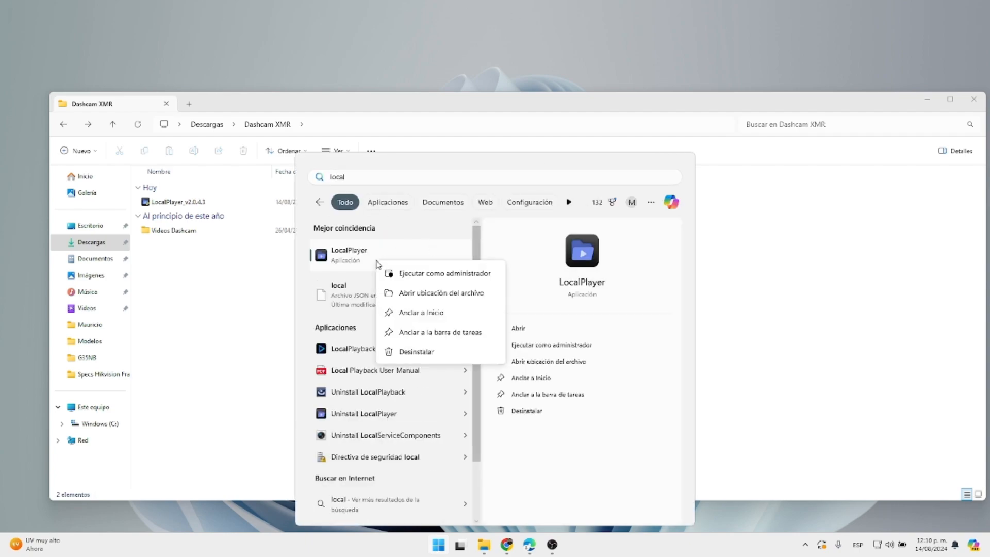
key(Escape)
key(Escape)
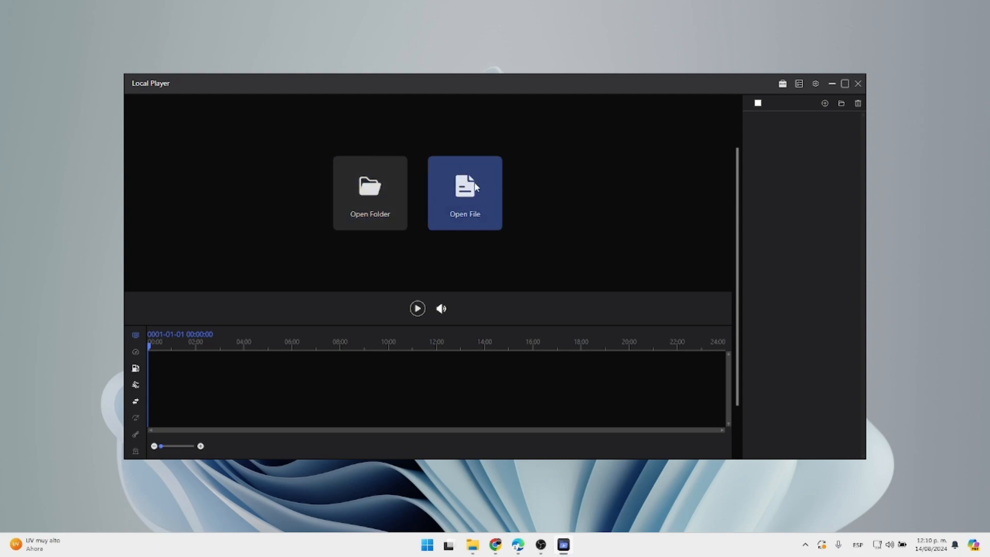
click(468, 194)
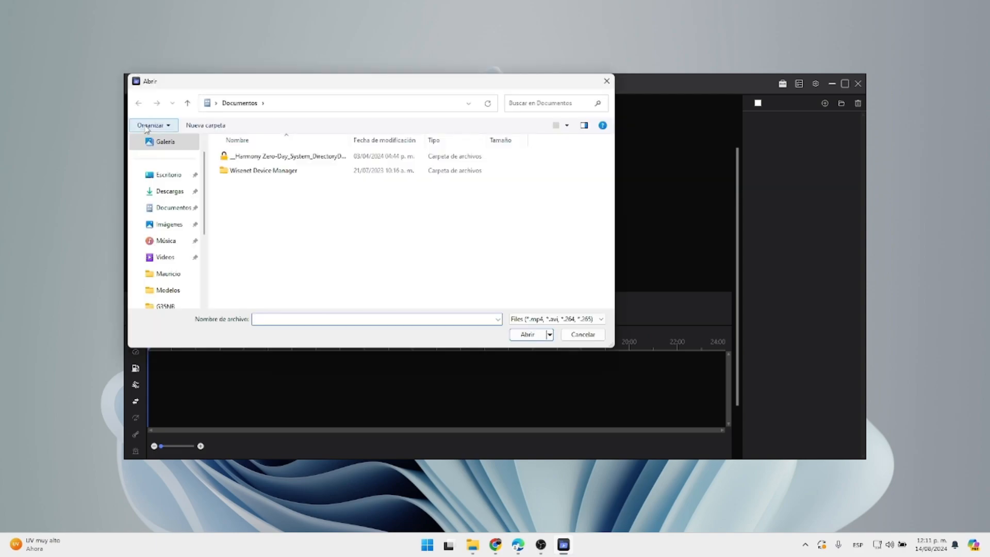
double_click(278, 163)
double_click(242, 171)
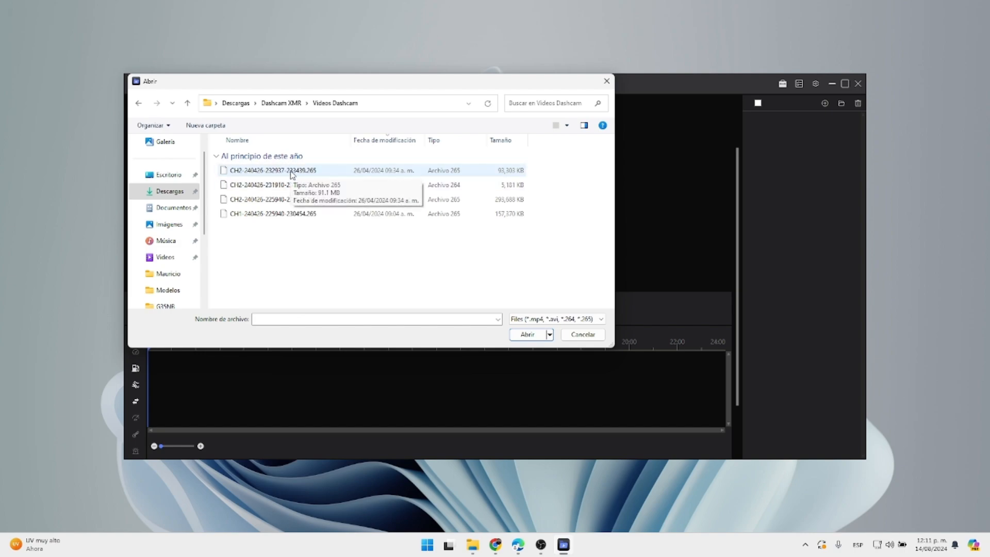
click(291, 173)
click(525, 336)
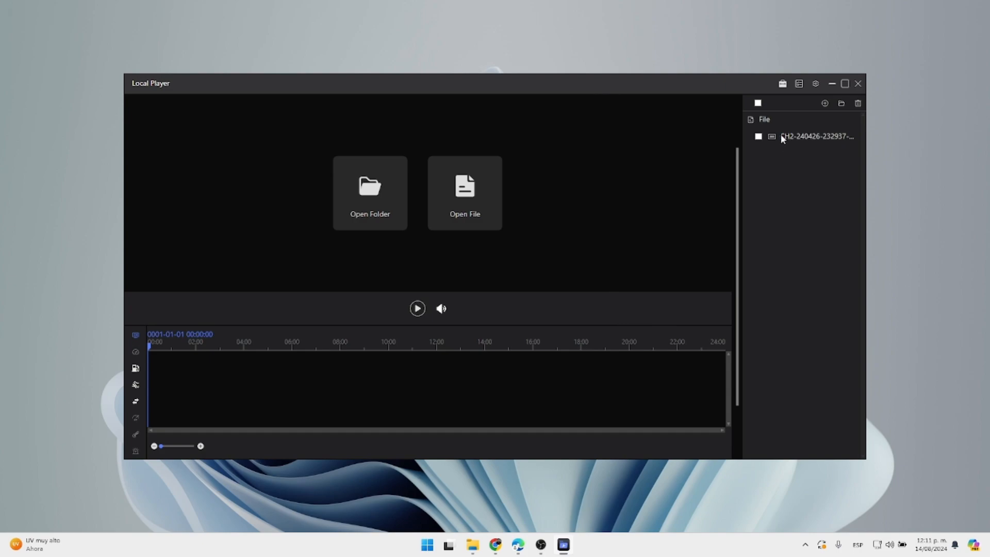
click(786, 141)
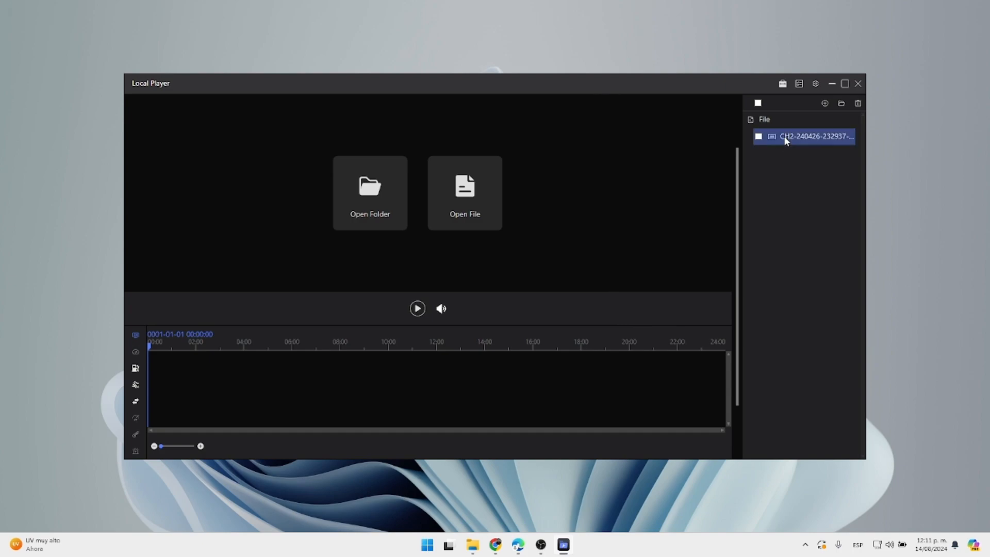
Play the CH2 clip, trying 4X speed before settling on 0.5X.
double_click(786, 140)
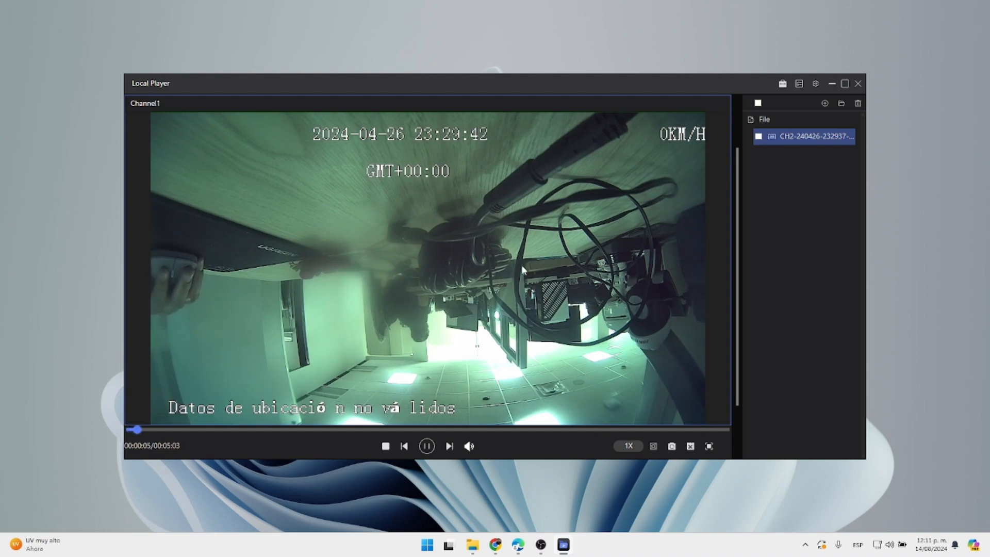
click(637, 445)
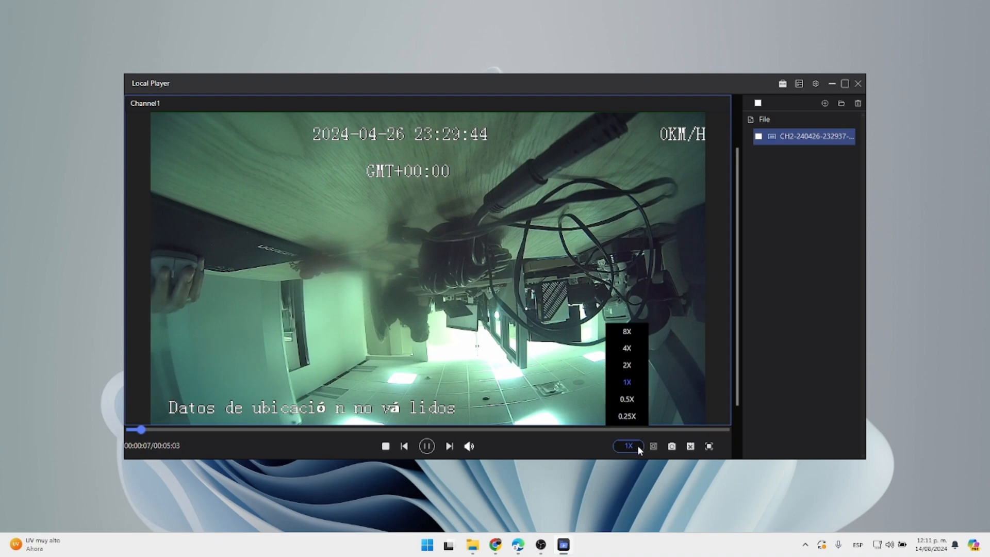
click(628, 353)
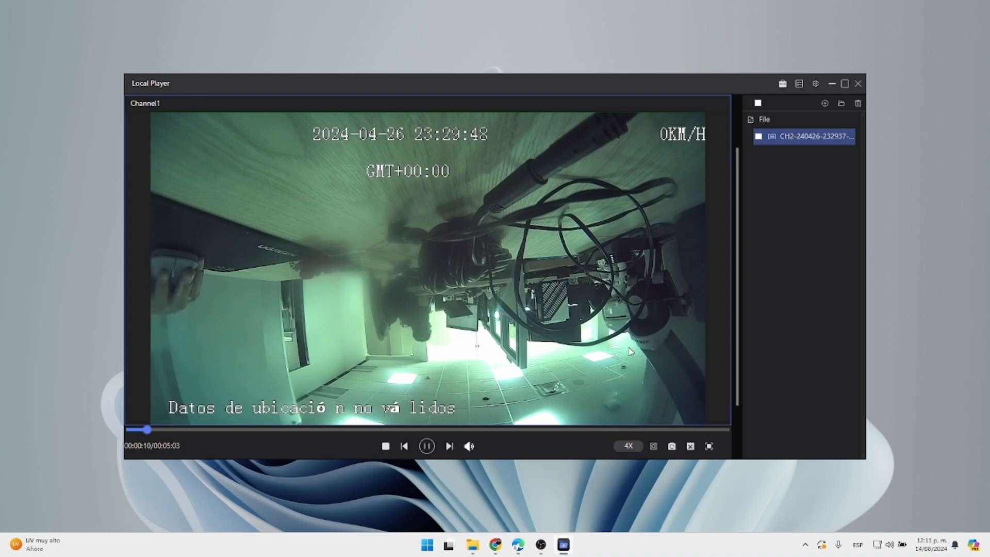
click(637, 445)
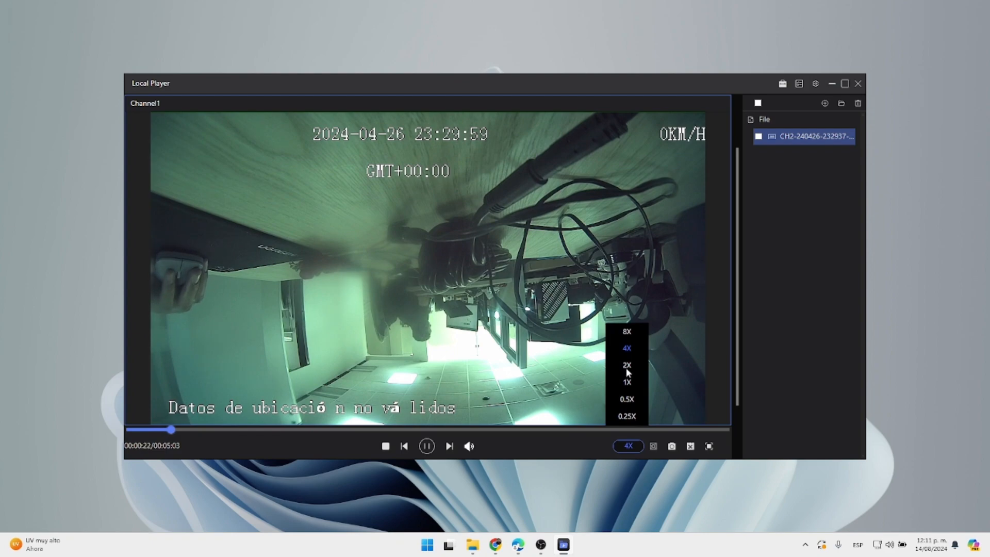
click(627, 400)
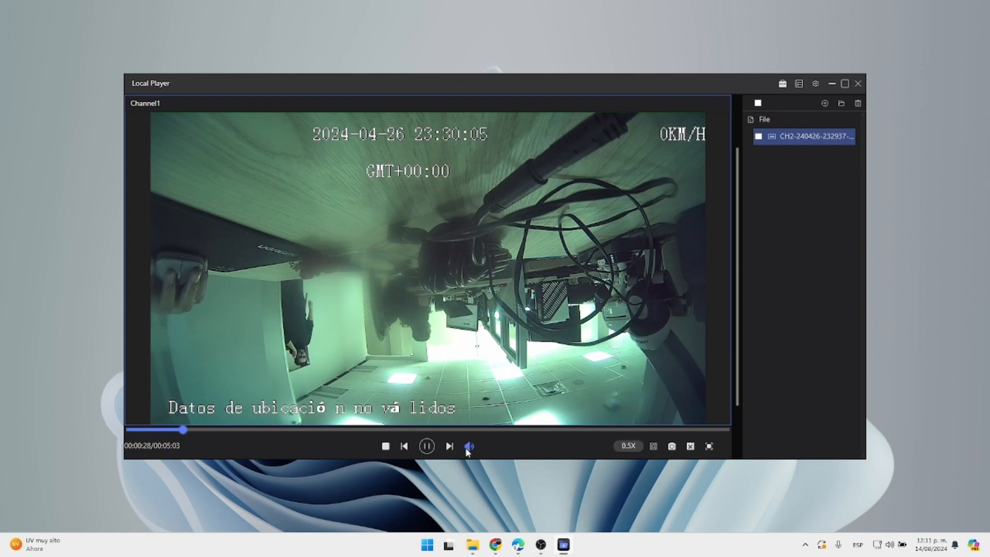
Turn the volume to maximum, pause at 00:00:31, and briefly toggle full screen.
mouse_move(468, 447)
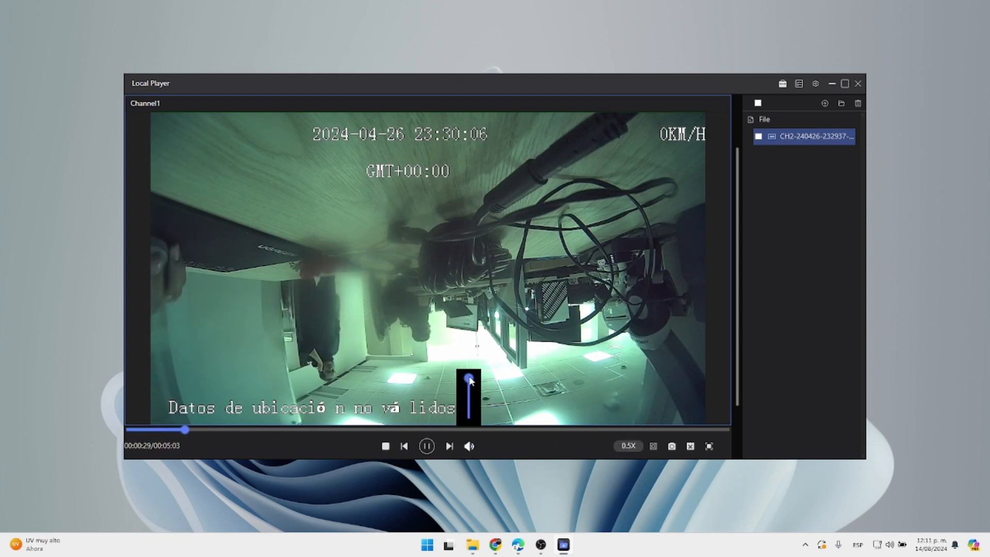
drag(473, 422, 468, 378)
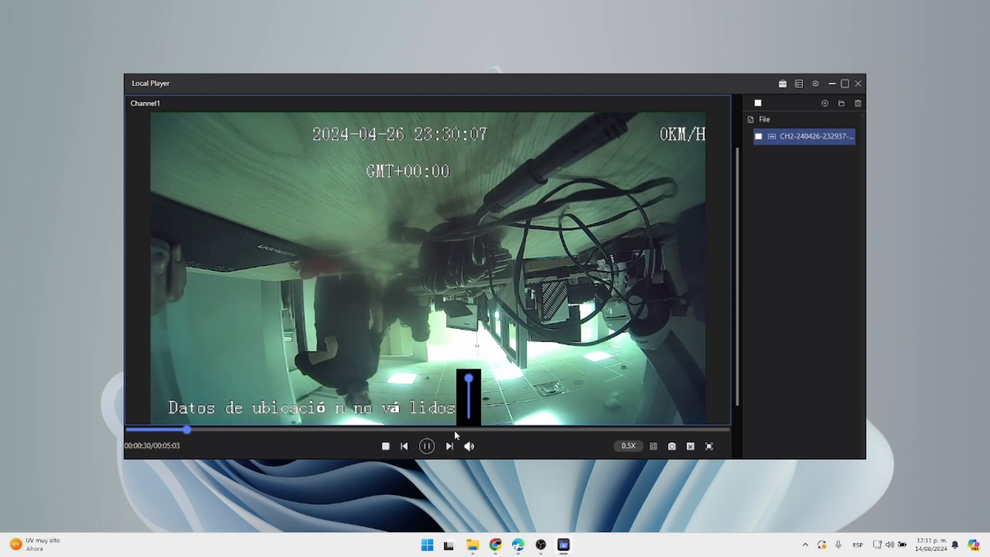
click(427, 447)
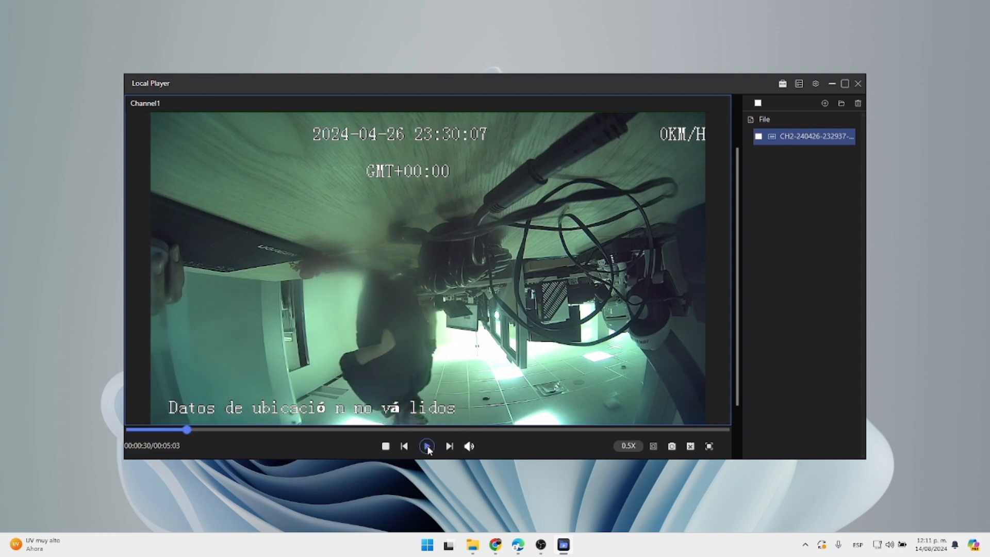
click(428, 447)
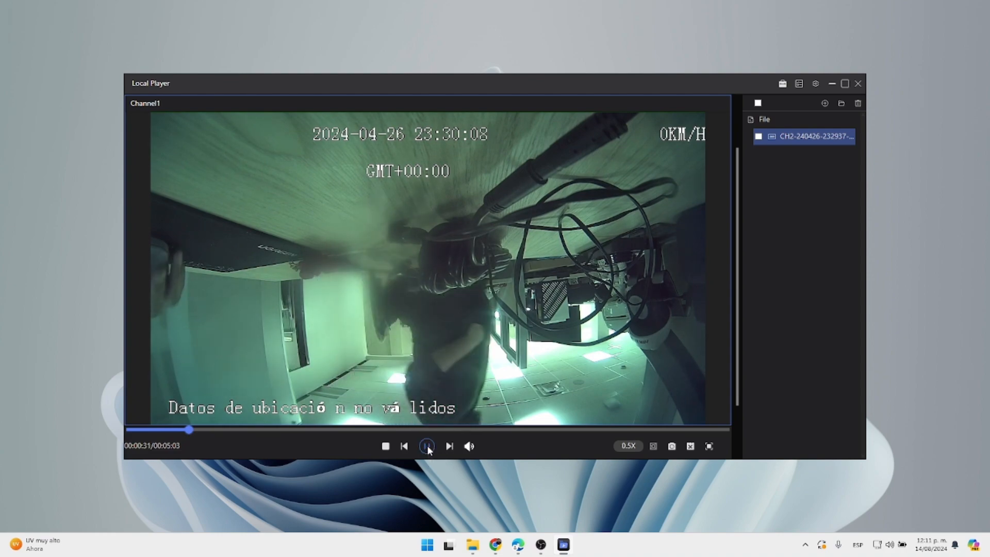
click(427, 448)
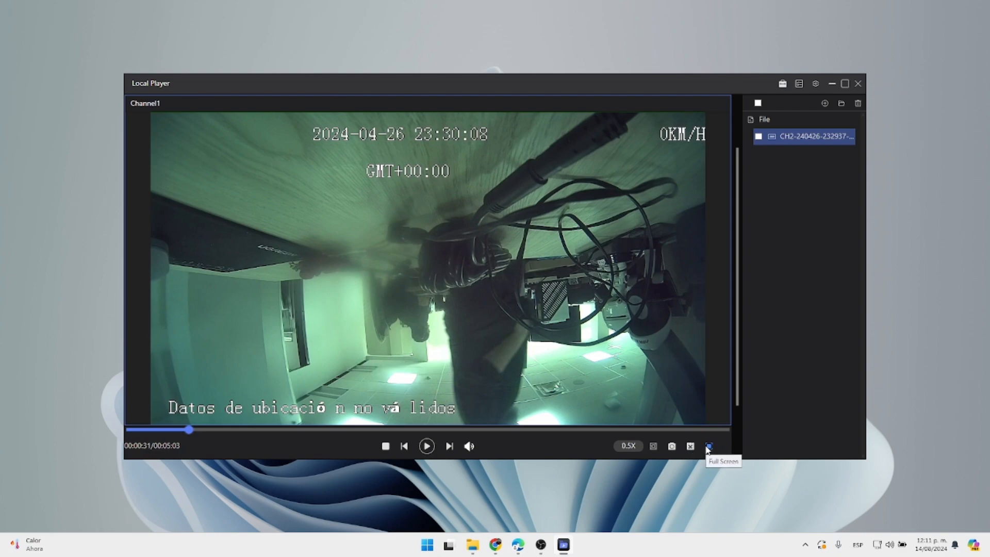
click(709, 446)
key(Escape)
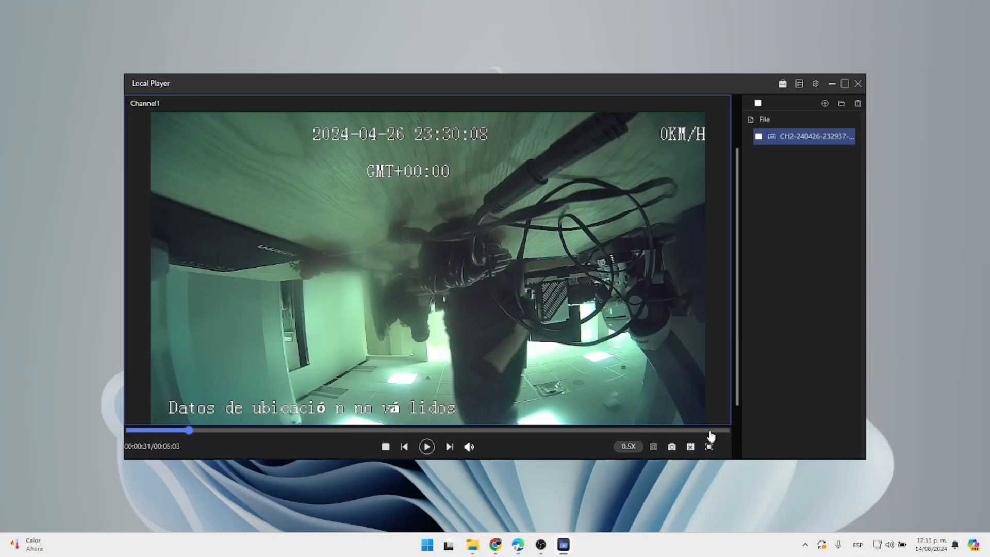